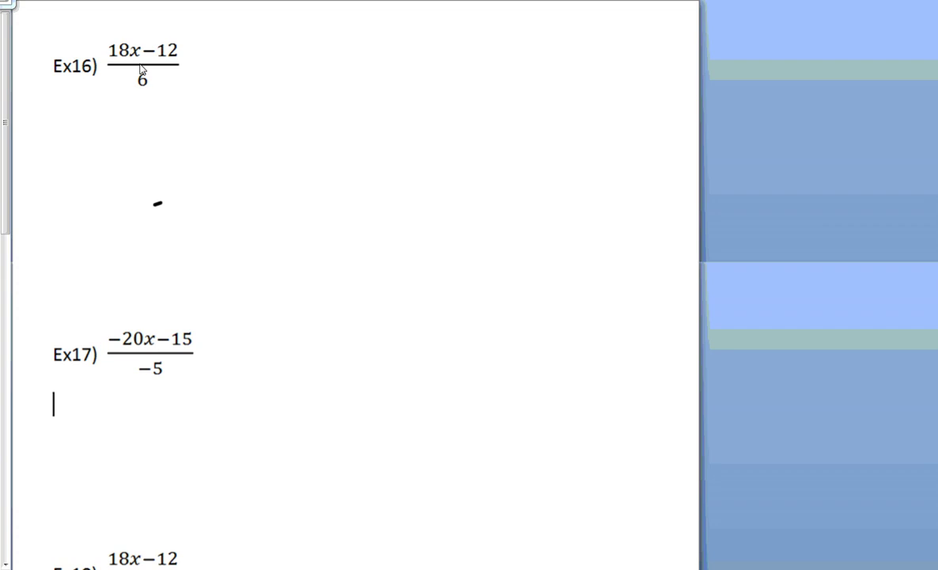
- Handwrite '÷6 → ×1/6' in ink to the right of Ex16's fraction (18x−12)/6
mouse_move(369, 42)
mouse_down()
mouse_move(403, 54)
mouse_move(485, 51)
mouse_move(475, 51)
mouse_move(499, 39)
mouse_move(507, 47)
mouse_move(502, 68)
mouse_up()
click(383, 34)
click(381, 55)
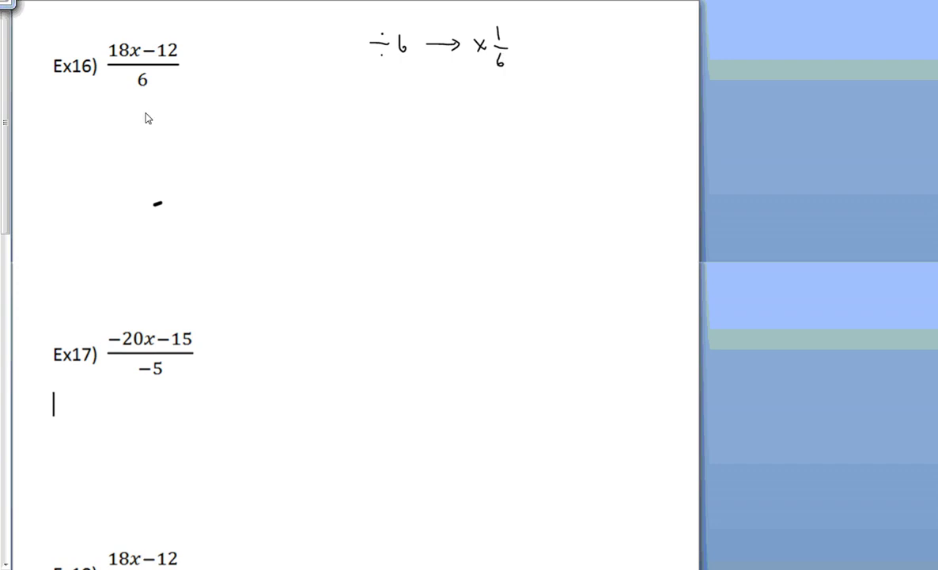
- Erase the stray dash, circle 18x and 6 in Ex16, and handwrite 3x − 2 beneath it
click(156, 204)
mouse_move(143, 69)
mouse_down()
mouse_move(133, 76)
mouse_move(141, 89)
mouse_move(153, 74)
mouse_move(141, 68)
mouse_up()
mouse_move(120, 36)
mouse_down()
mouse_move(100, 41)
mouse_move(99, 59)
mouse_move(143, 57)
mouse_move(126, 33)
mouse_move(156, 35)
mouse_move(182, 65)
mouse_move(180, 46)
mouse_move(146, 41)
mouse_up()
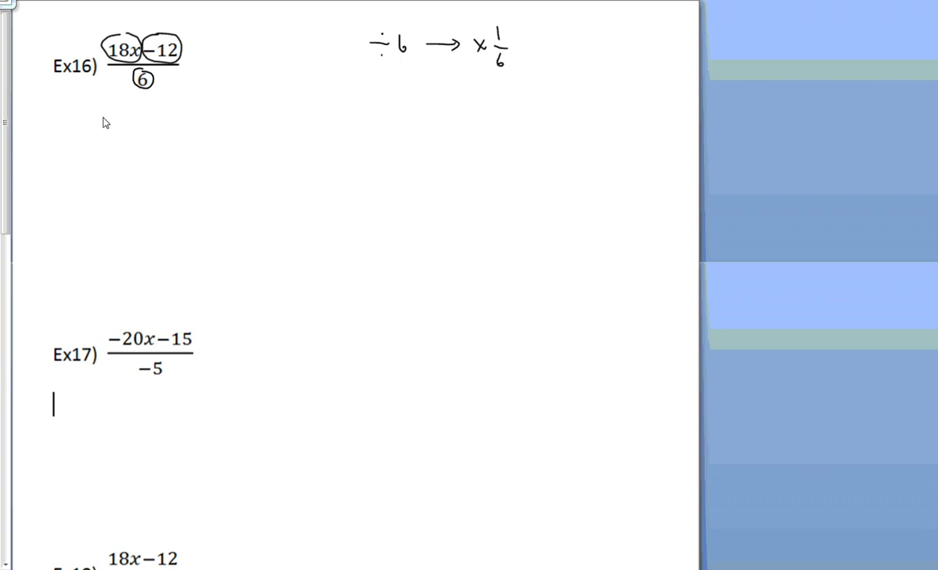
mouse_move(127, 118)
mouse_down()
mouse_move(143, 139)
mouse_move(129, 140)
mouse_up()
mouse_move(152, 127)
mouse_down()
mouse_move(178, 120)
mouse_move(196, 139)
mouse_up()
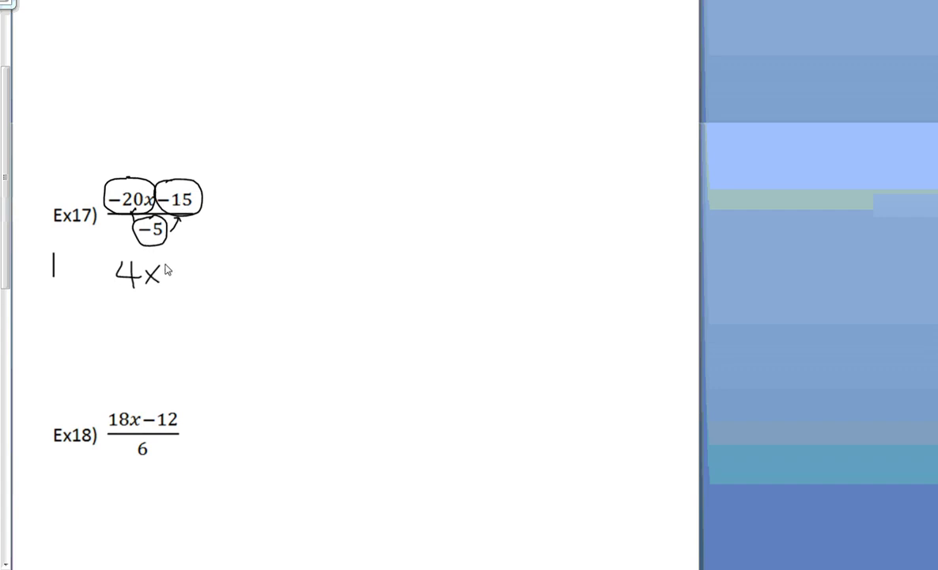
- Add the plus sign so Ex17's handwritten answer reads 4x + 3
drag(167, 265, 185, 283)
- At Ex18, circle 18x, −12 and 6, and handwrite the answer 3x − 2 below
scroll(258, 402, down, 3)
scroll(239, 404, down, 6)
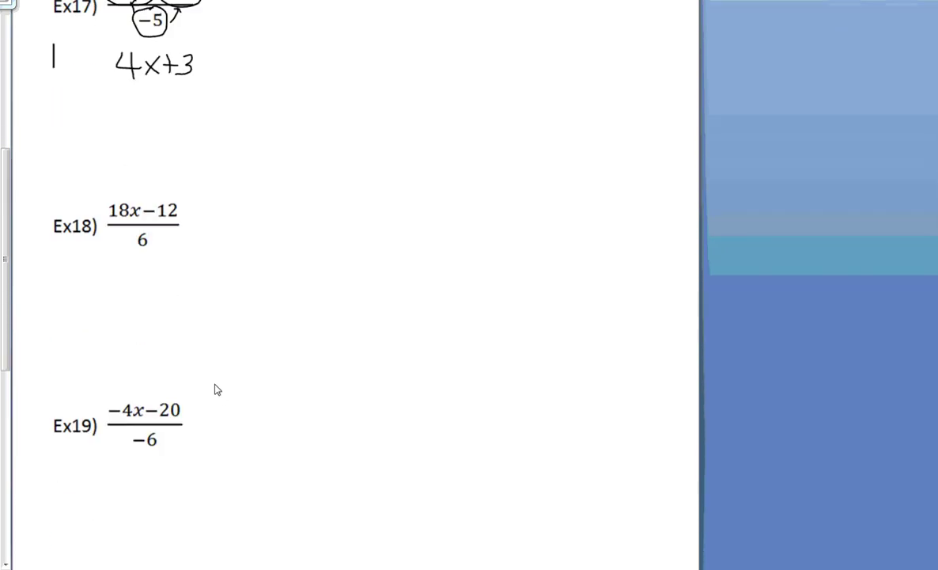
scroll(188, 236, down, 4)
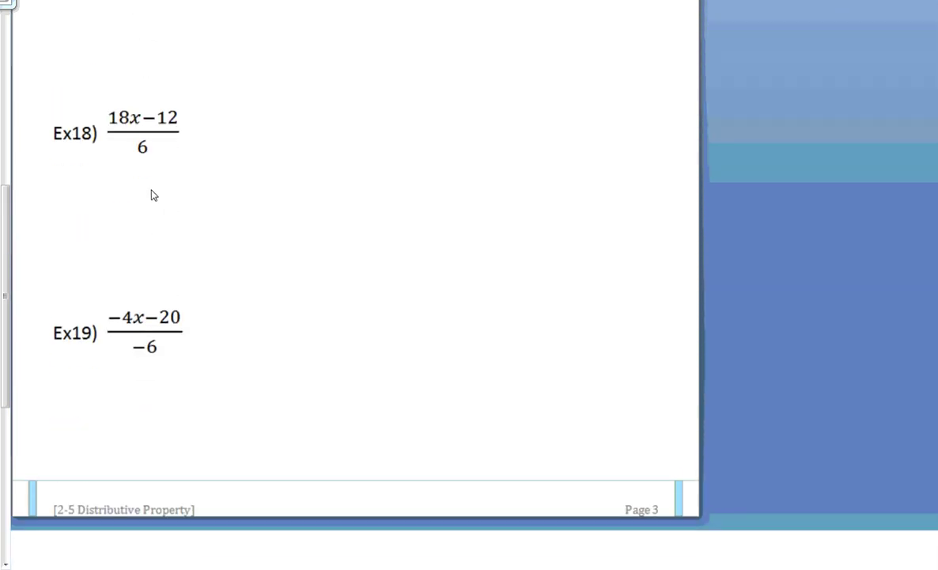
scroll(150, 197, up, 1)
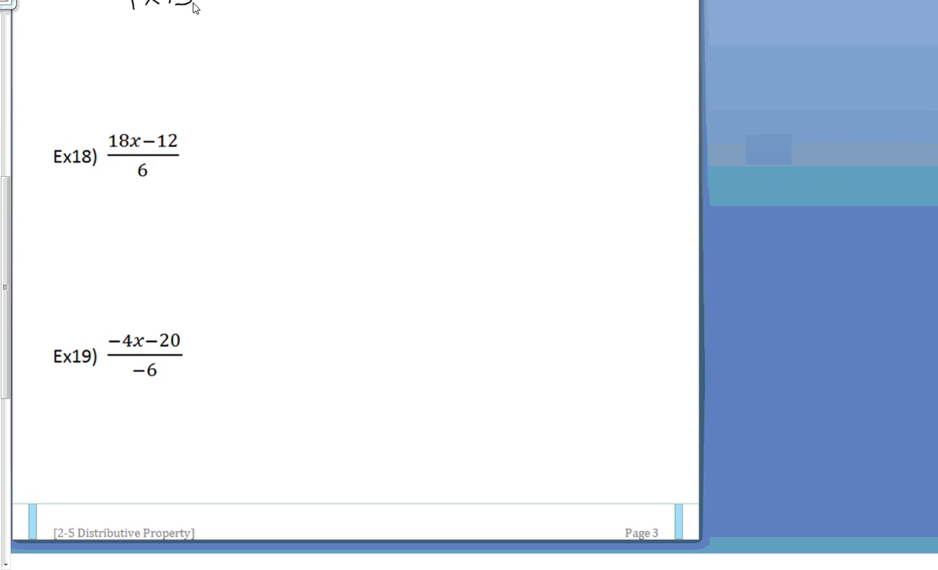
mouse_move(121, 119)
mouse_down()
mouse_move(103, 136)
mouse_move(110, 150)
mouse_move(139, 135)
mouse_move(122, 116)
mouse_move(115, 119)
mouse_move(145, 125)
mouse_move(178, 155)
mouse_move(151, 109)
mouse_move(131, 119)
mouse_up()
mouse_move(138, 160)
mouse_down()
mouse_move(139, 181)
mouse_move(143, 164)
mouse_up()
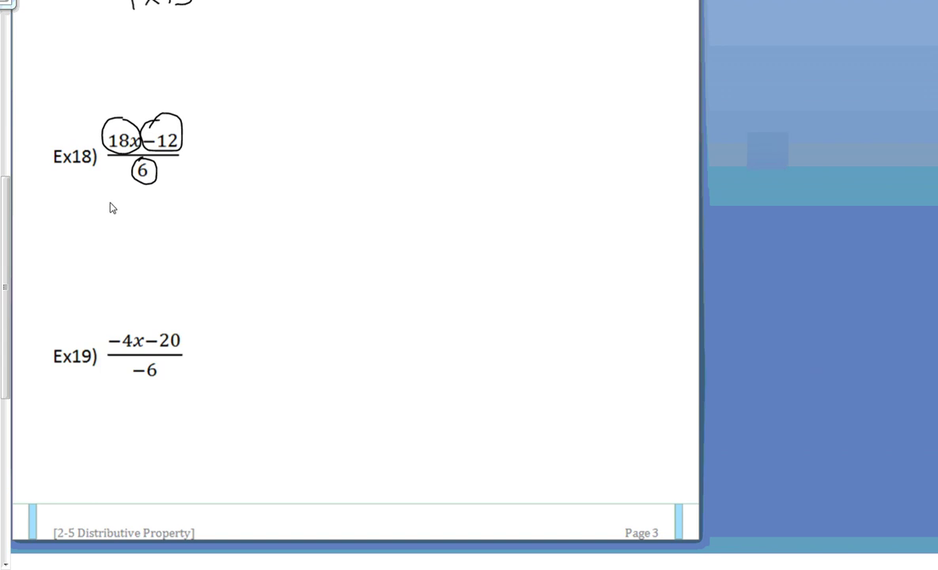
mouse_move(108, 201)
mouse_down()
mouse_move(110, 222)
mouse_move(138, 210)
mouse_move(133, 220)
mouse_up()
drag(148, 209, 171, 219)
- Circle the −4x, −6 and −20 terms of Ex19 in ink
scroll(246, 260, down, 2)
scroll(246, 260, up, 1)
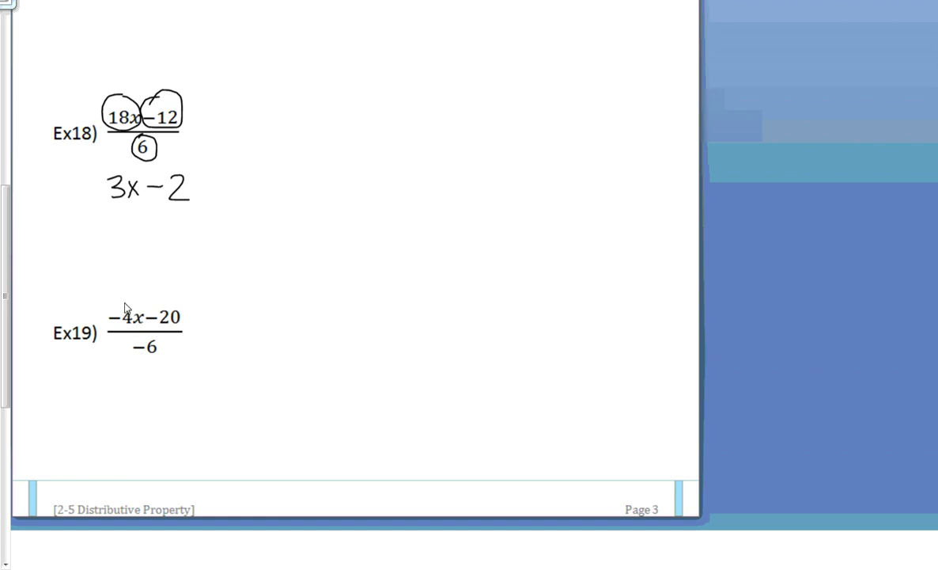
mouse_move(127, 306)
mouse_down()
mouse_move(109, 321)
mouse_move(128, 328)
mouse_move(139, 317)
mouse_move(123, 303)
mouse_up()
mouse_move(134, 345)
mouse_down()
mouse_move(159, 362)
mouse_move(132, 345)
mouse_up()
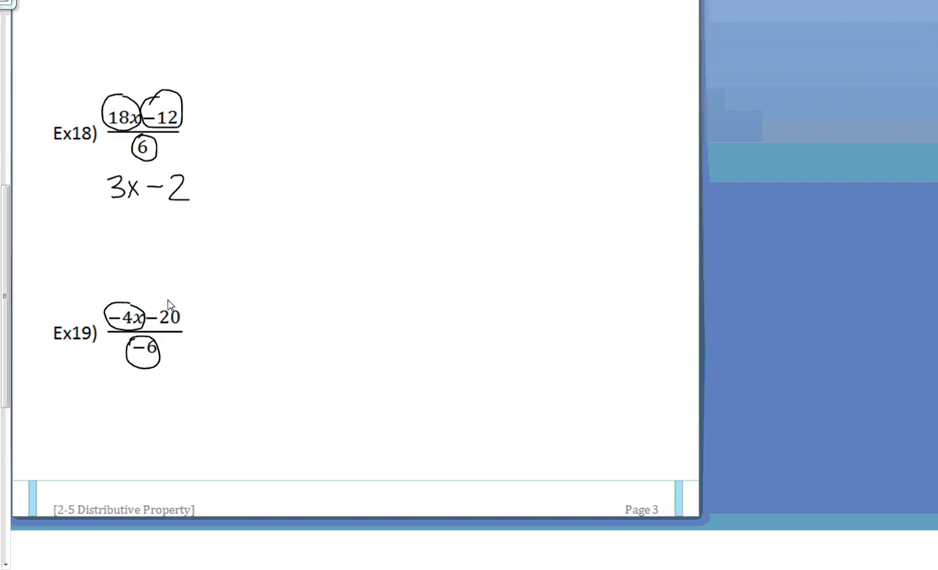
mouse_move(162, 301)
mouse_down()
mouse_move(149, 320)
mouse_move(179, 331)
mouse_move(184, 307)
mouse_move(160, 300)
mouse_up()
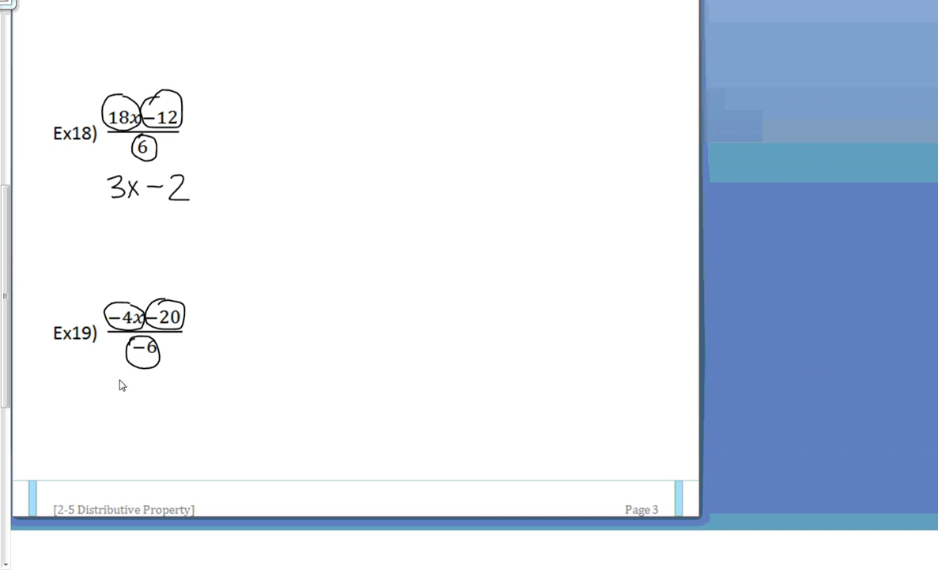
- Handwrite 4/6 x + 20/6 beneath Ex19 as its unsimplified answer
mouse_move(118, 377)
mouse_down()
mouse_move(132, 388)
mouse_move(126, 405)
mouse_move(134, 401)
mouse_move(122, 424)
mouse_up()
mouse_move(144, 389)
mouse_down()
mouse_move(164, 415)
mouse_move(140, 416)
mouse_up()
mouse_move(178, 408)
mouse_down()
mouse_move(179, 388)
mouse_move(190, 399)
mouse_move(217, 378)
mouse_move(219, 395)
mouse_move(201, 425)
mouse_move(204, 416)
mouse_up()
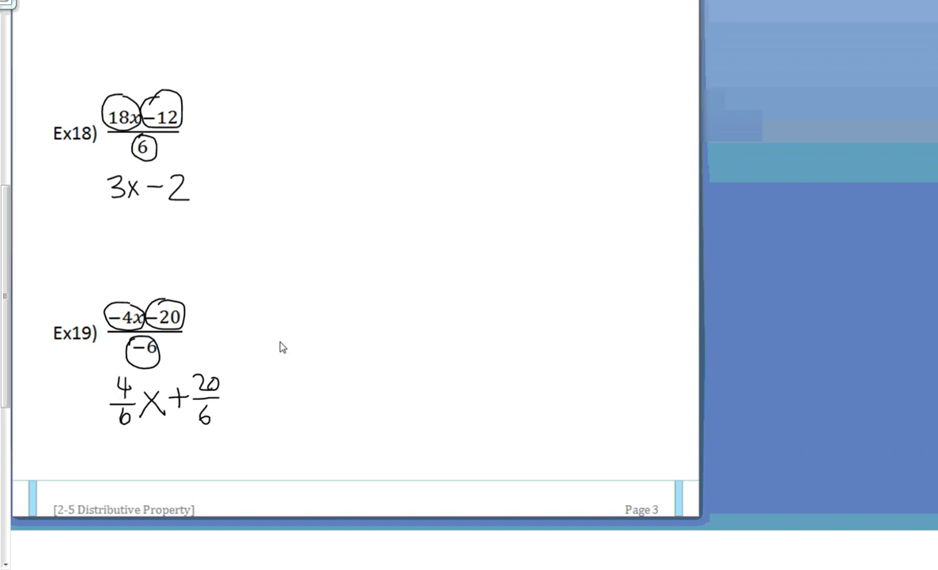
- Handwrite 2/3 x + 10/3 to the right of 4/6 x + 20/6 under Ex19
mouse_move(280, 342)
mouse_down()
mouse_move(289, 339)
mouse_move(304, 364)
mouse_move(289, 384)
mouse_up()
drag(331, 358, 317, 378)
mouse_move(350, 357)
mouse_down()
mouse_move(356, 378)
mouse_move(377, 355)
mouse_move(379, 363)
mouse_move(401, 356)
mouse_move(392, 355)
mouse_move(405, 366)
mouse_move(383, 392)
mouse_up()
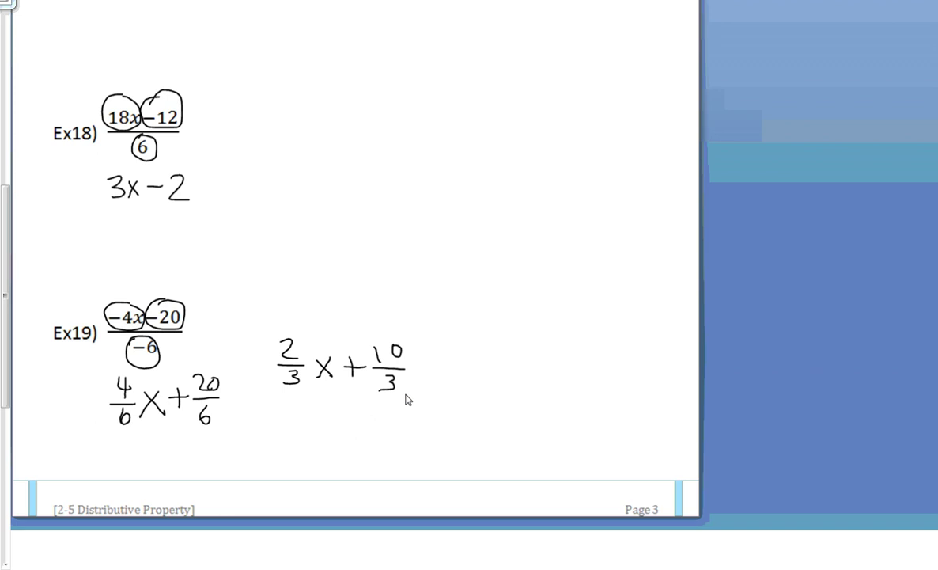
scroll(285, 400, up, 8)
scroll(292, 398, up, 1)
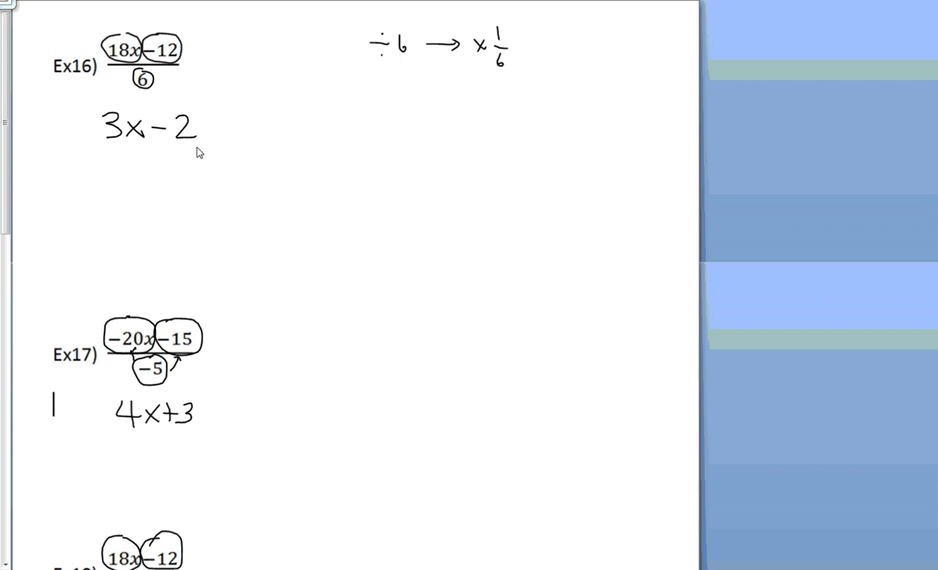
scroll(182, 190, down, 2)
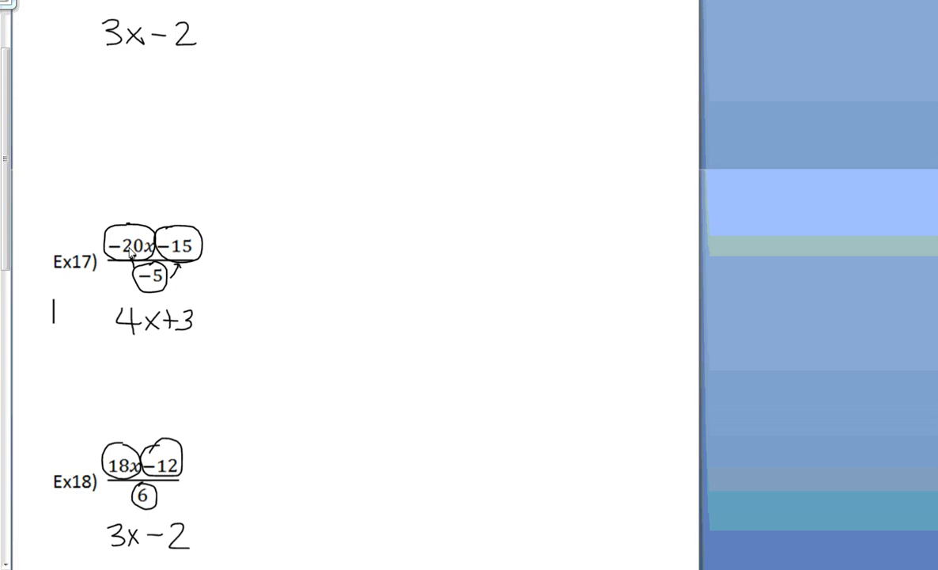
scroll(135, 253, up, 2)
scroll(140, 258, down, 2)
scroll(136, 280, down, 2)
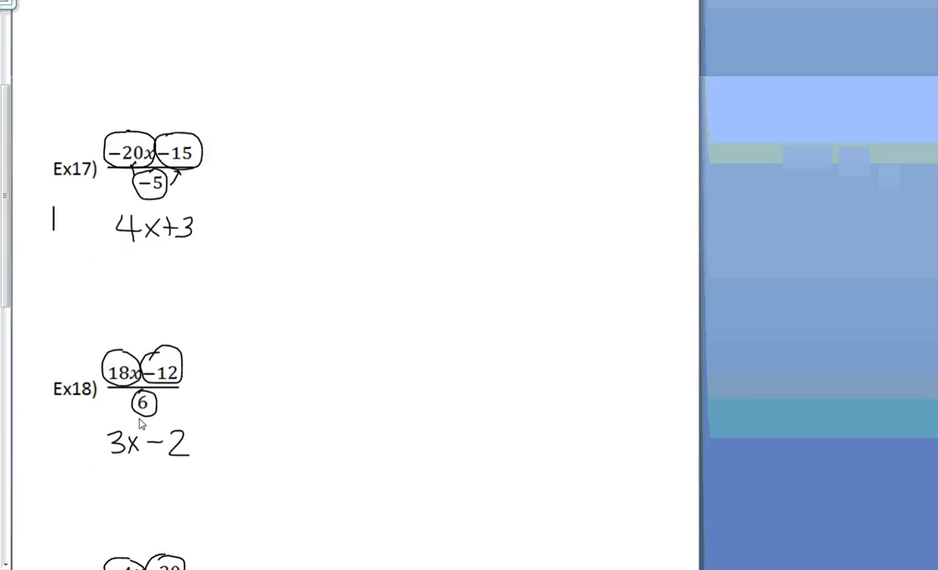
scroll(140, 419, down, 6)
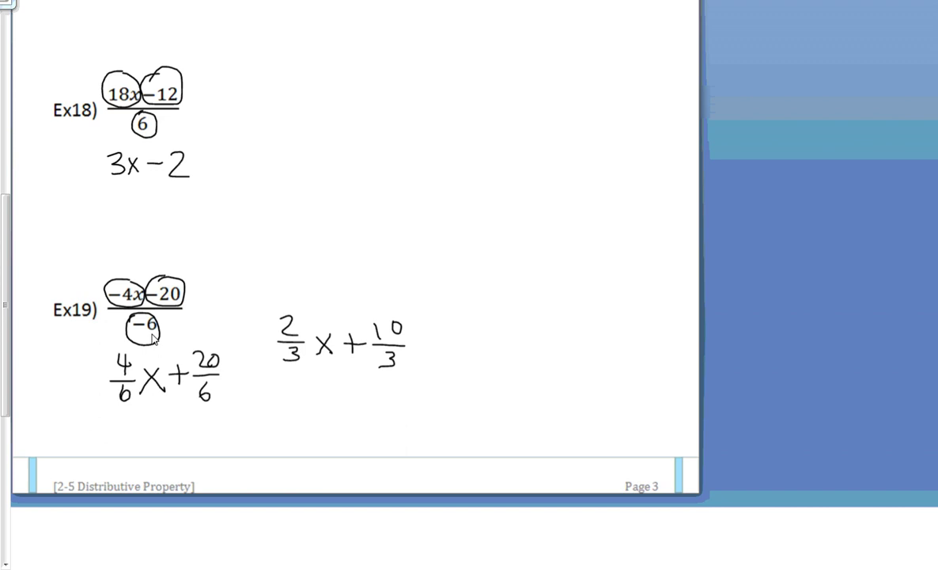
scroll(175, 344, up, 1)
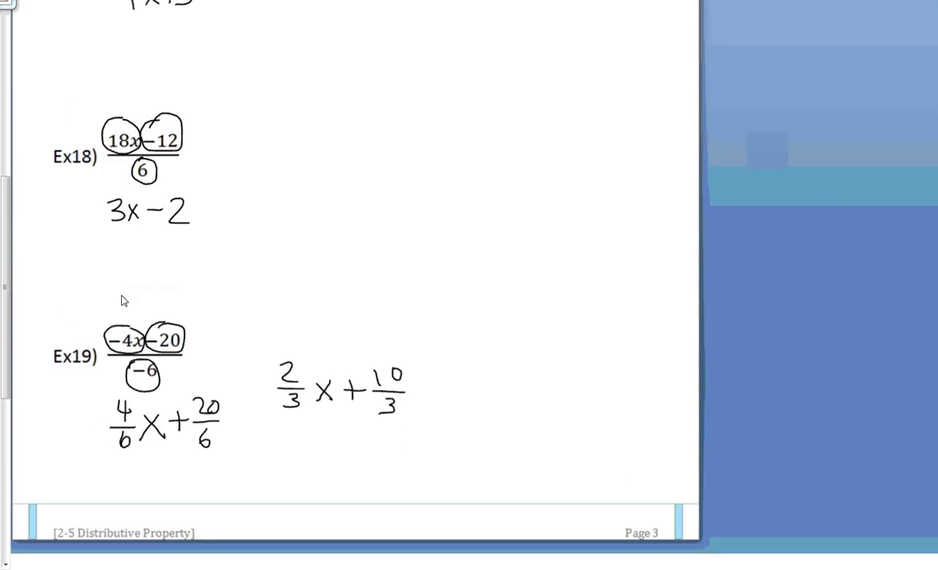